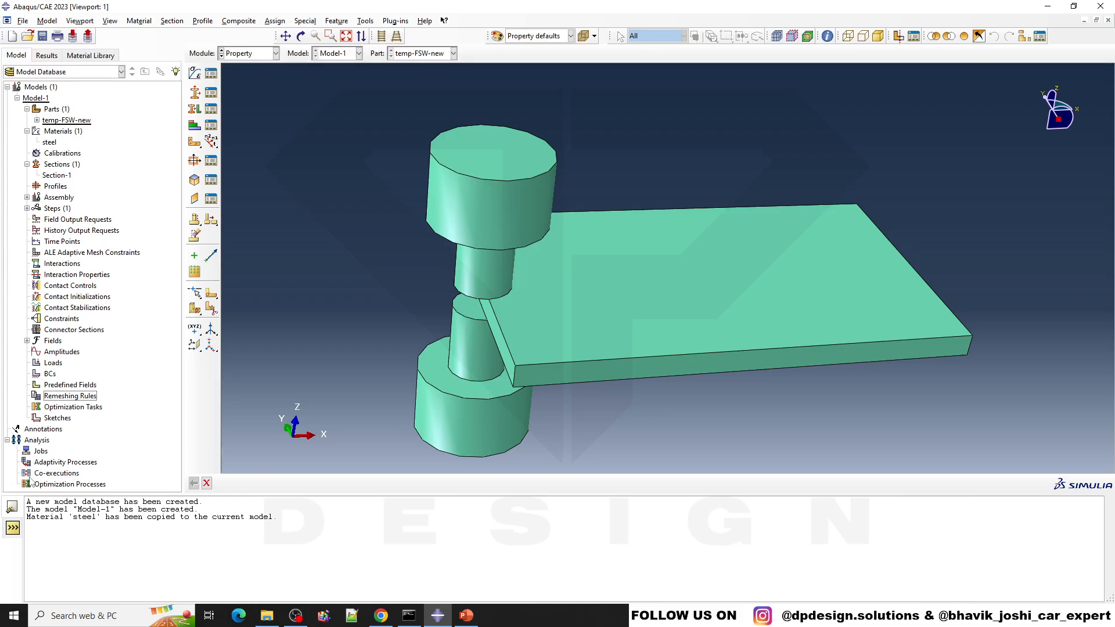
- Expand the model's assembly contents and switch to the Assembly module
left_click(27, 197)
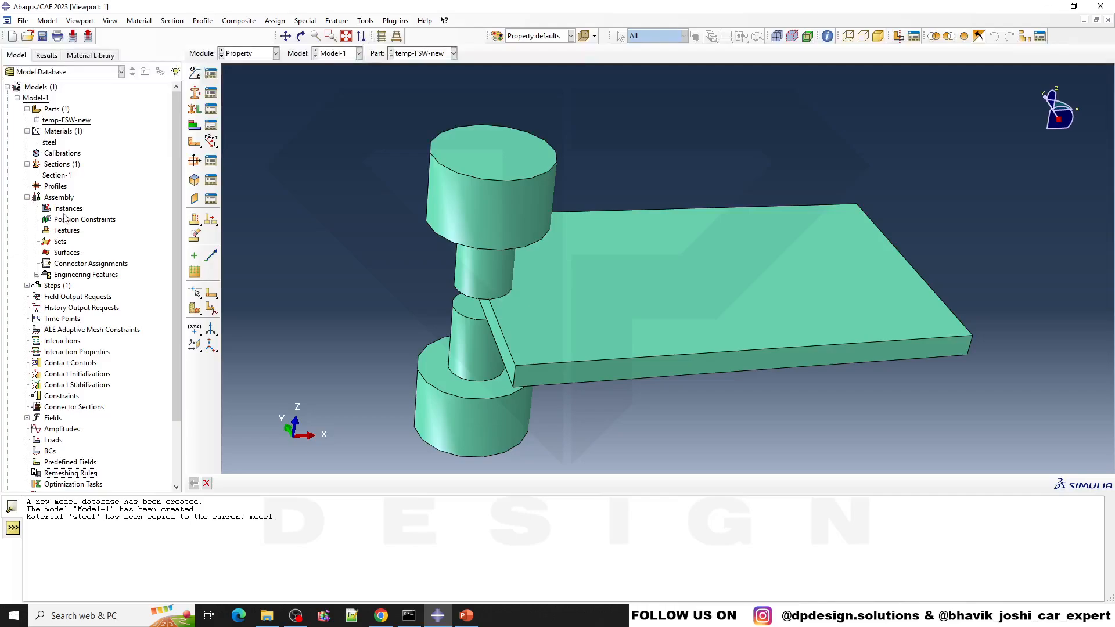
left_click(66, 210)
left_click(248, 53)
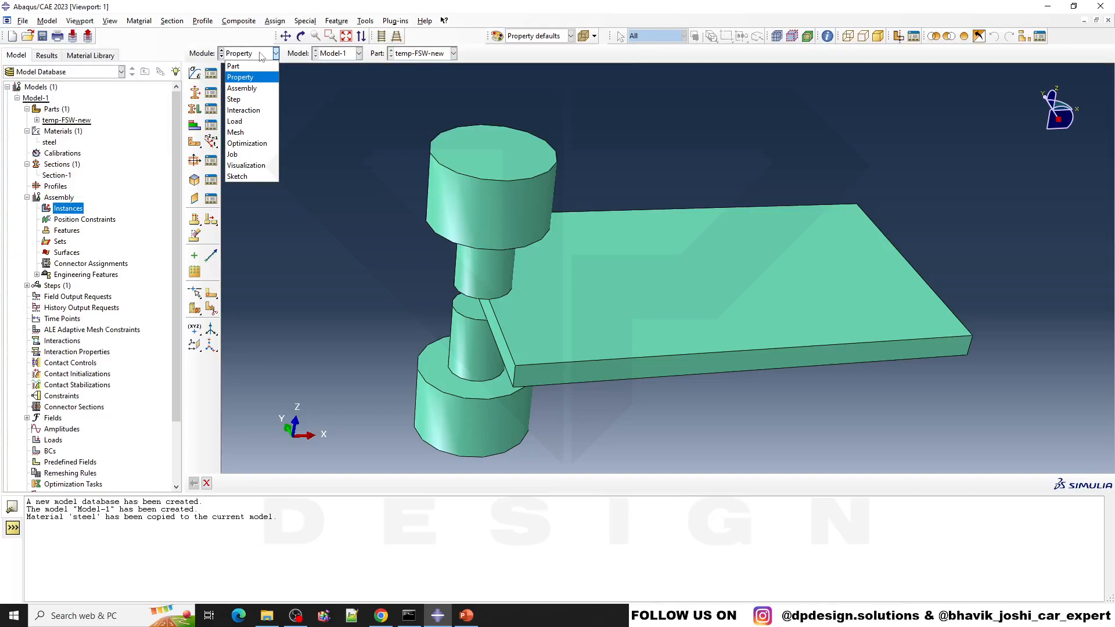
left_click(244, 87)
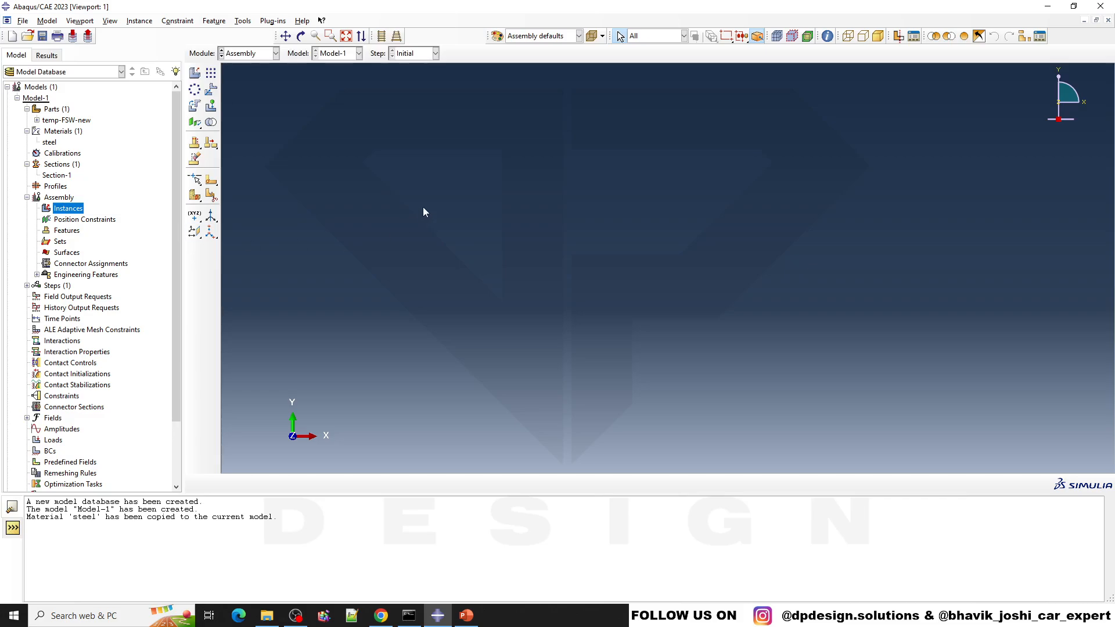
- Create a dependent instance of the part temp-FSW-new with automatic naming
left_click(195, 73)
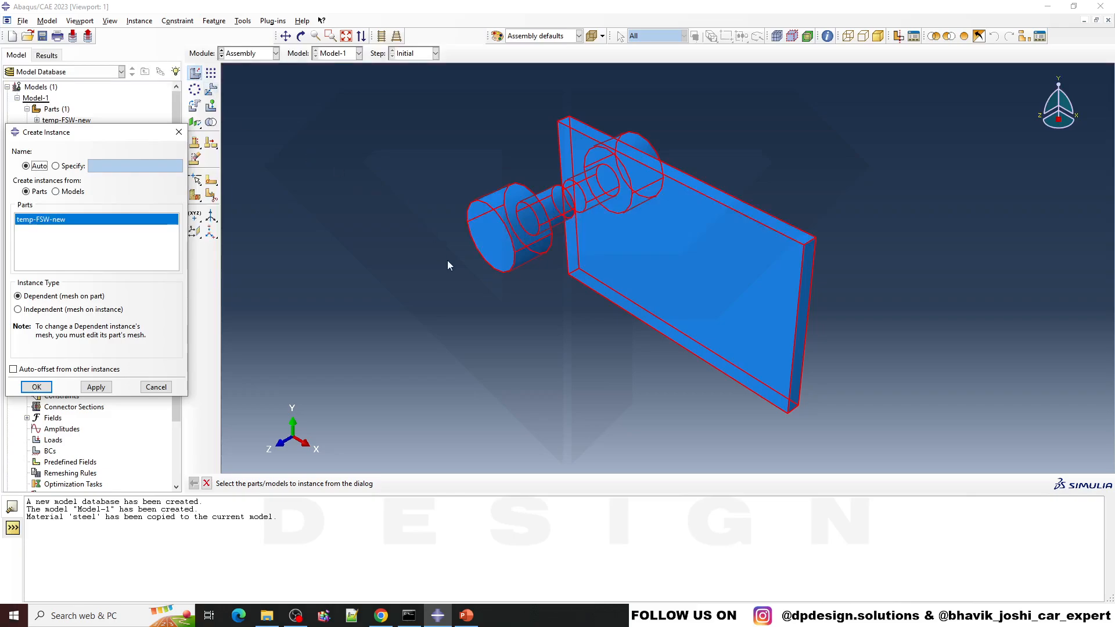
left_click_drag(678, 295, 768, 302, "ctrl+alt")
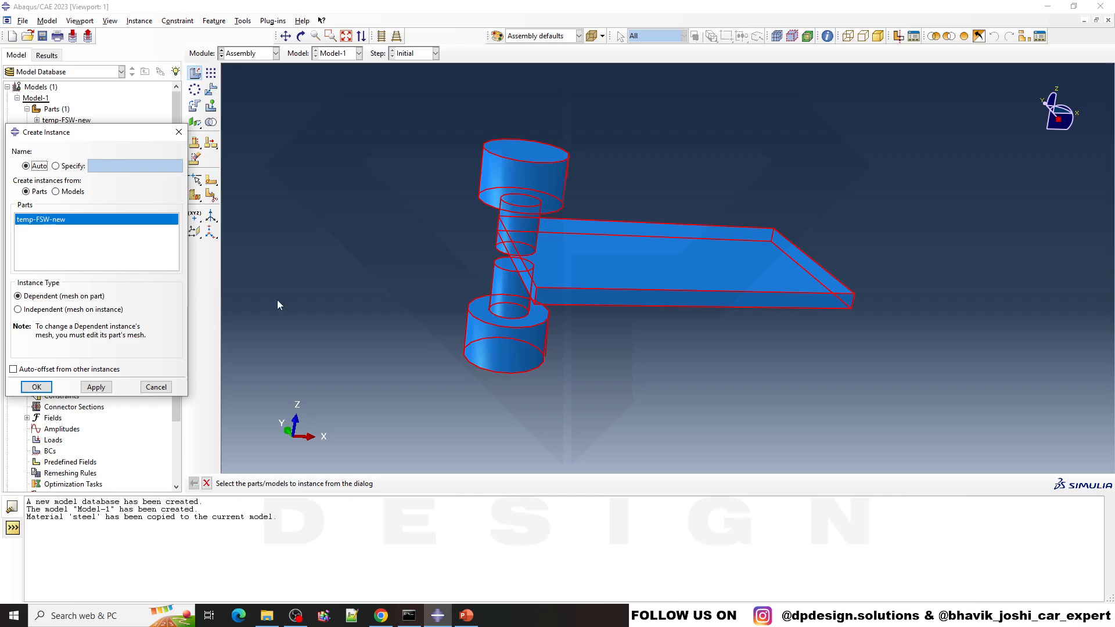
left_click_drag(437, 319, 495, 220, "ctrl+alt")
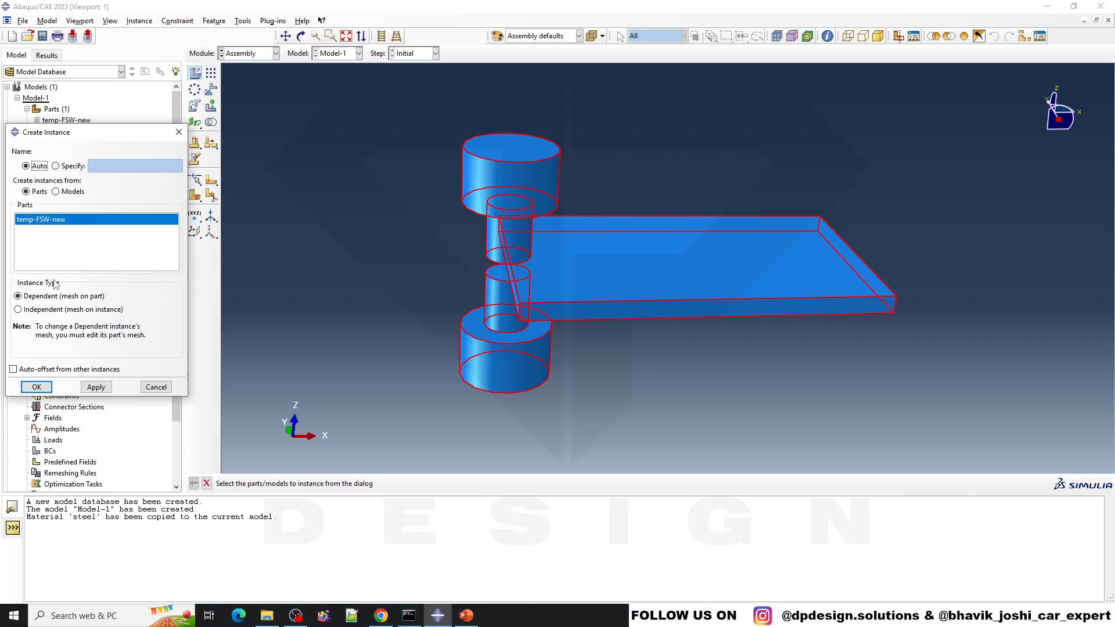
left_click(36, 386)
- Examine the tool and plate geometry of the new instance from several angles, highlighting temp-FSW-new-1 in the assembly
left_click_drag(649, 373, 662, 234, "ctrl+alt")
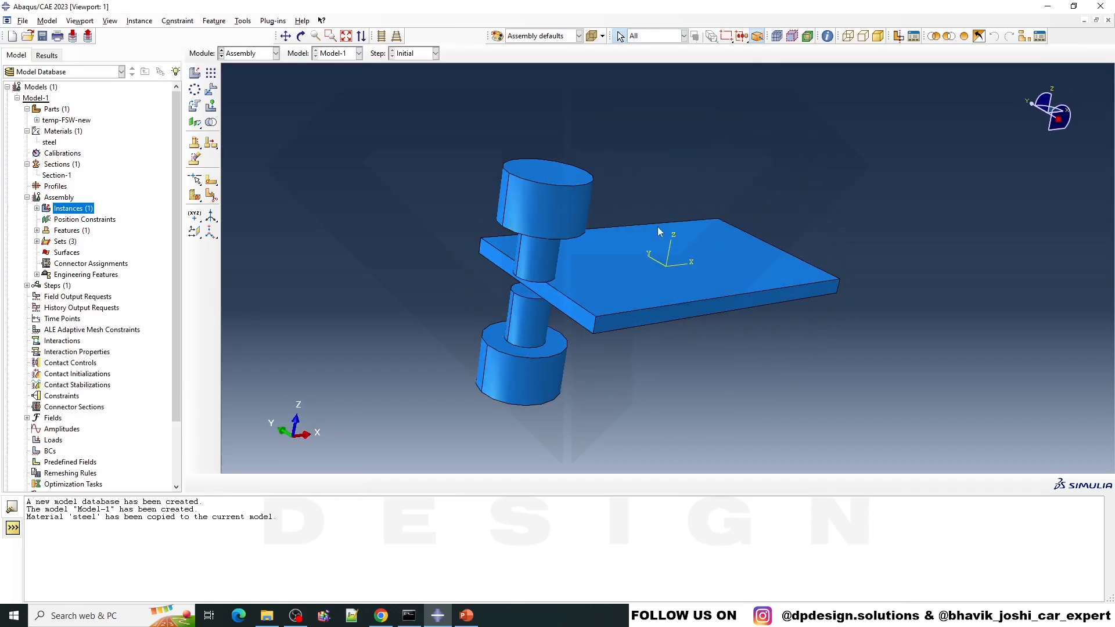
scroll(722, 262, "down", 4)
left_click_drag(722, 261, 668, 265, "ctrl+alt")
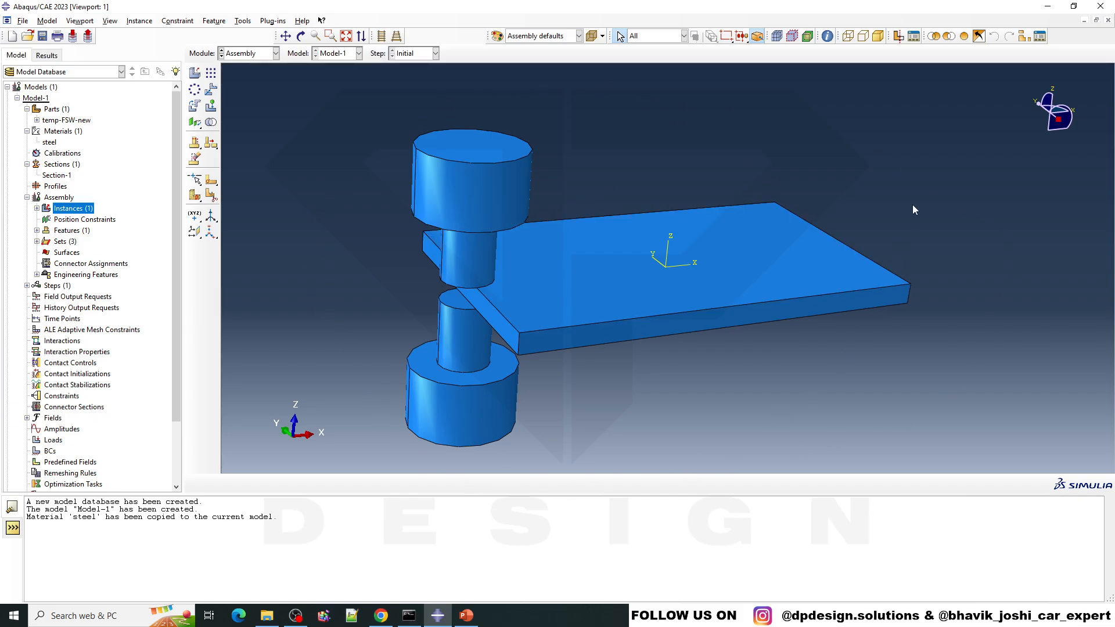
scroll(463, 256, "up", 2)
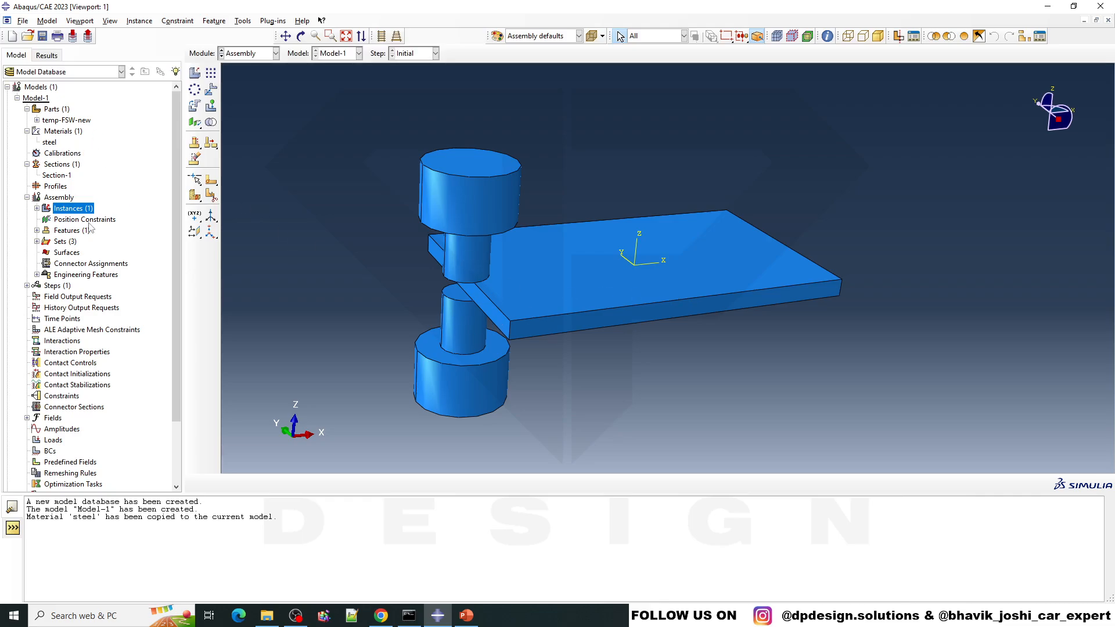
double_click(62, 212)
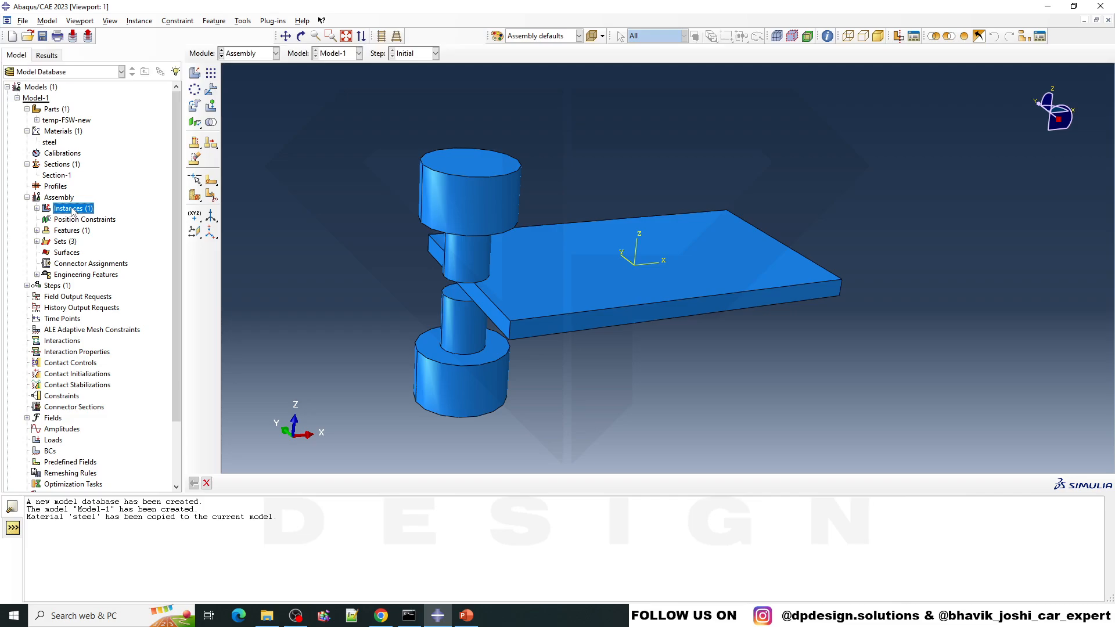
left_click(84, 220)
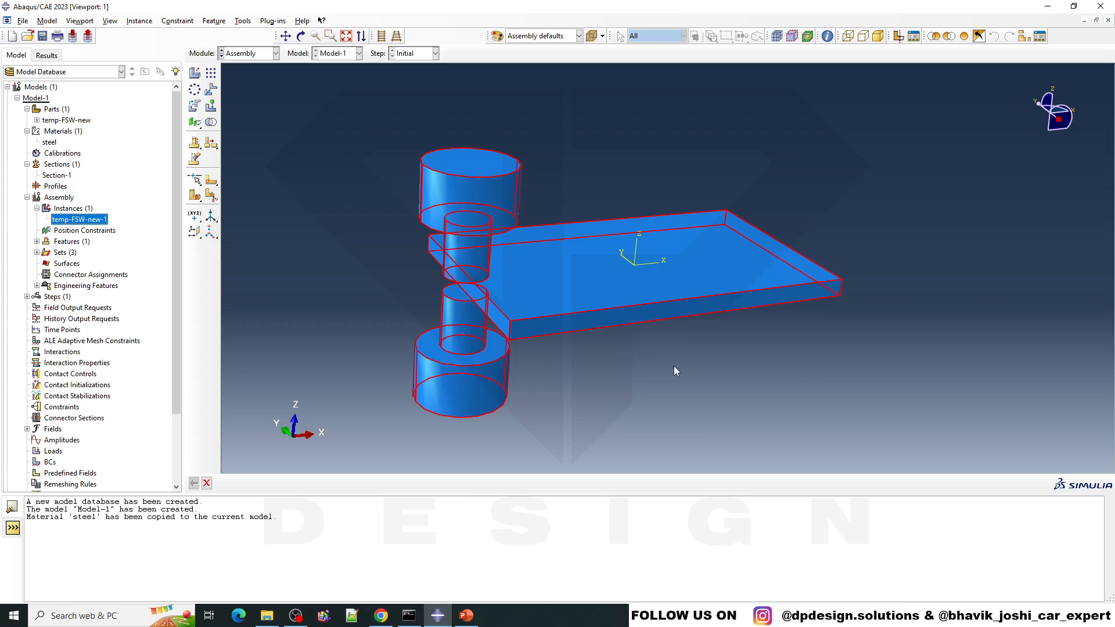
left_click_drag(674, 366, 643, 373, "ctrl+alt")
scroll(651, 221, "down", 1)
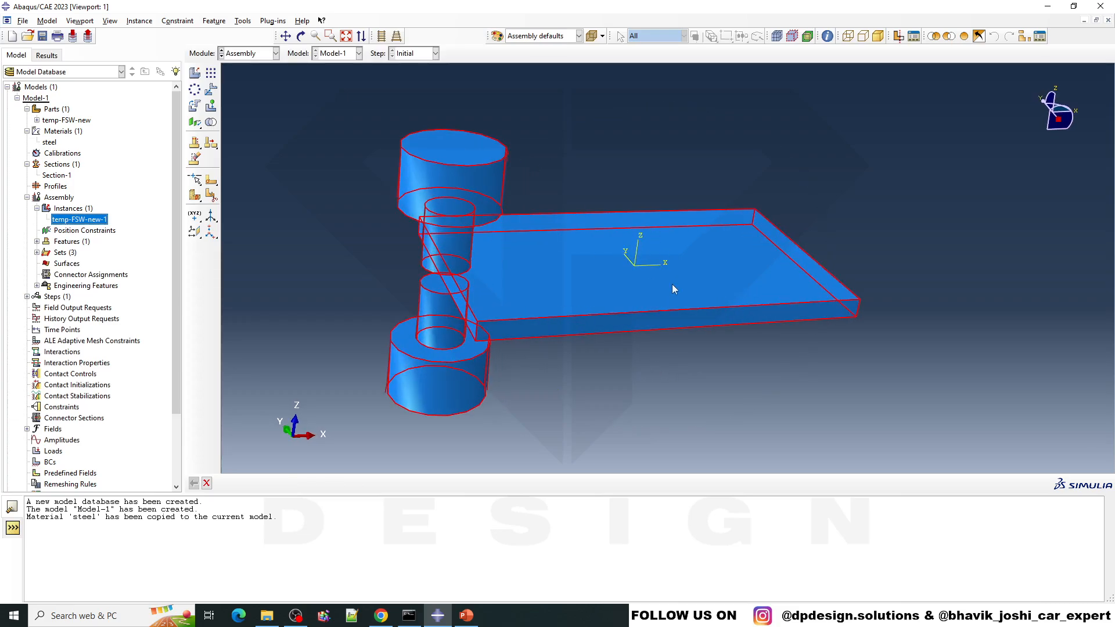
scroll(688, 283, "down", 1)
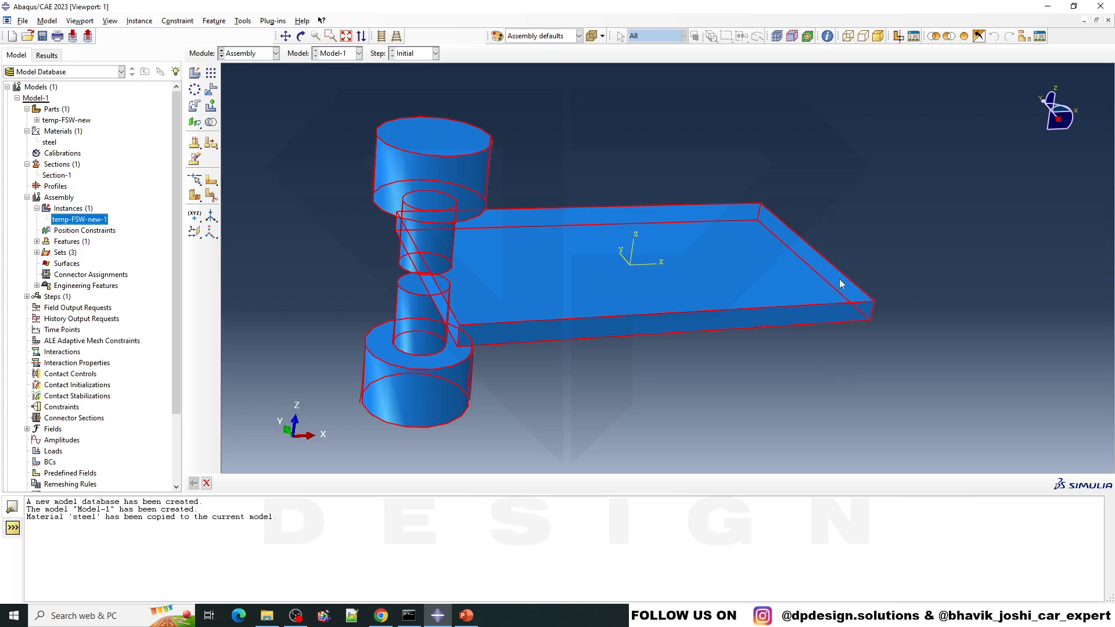
left_click_drag(820, 280, 792, 285, "ctrl+alt")
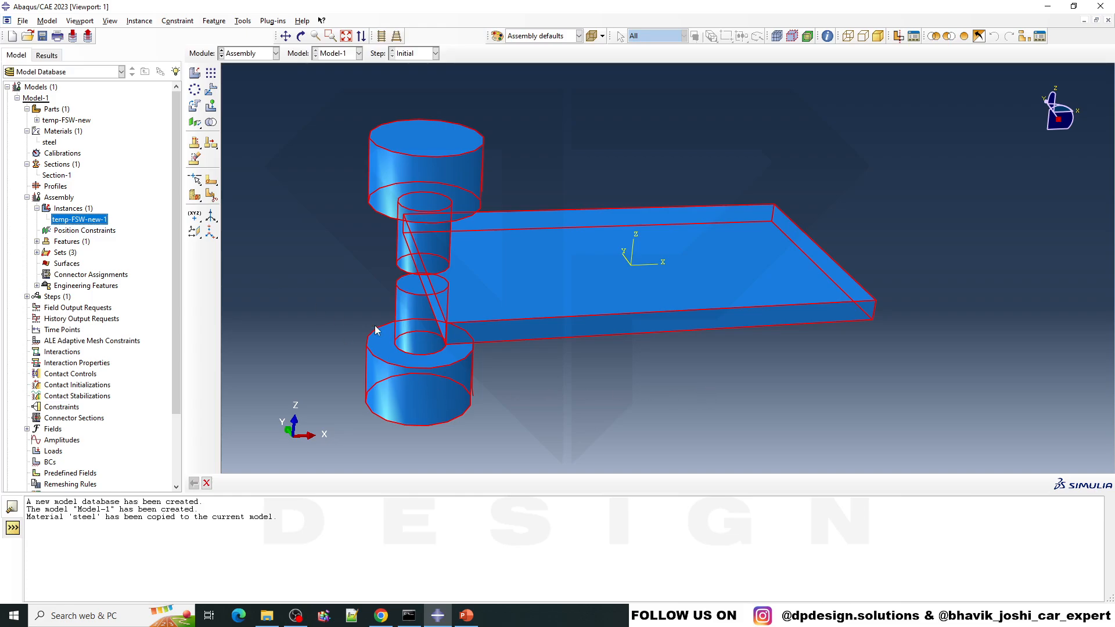
scroll(512, 345, "up", 1)
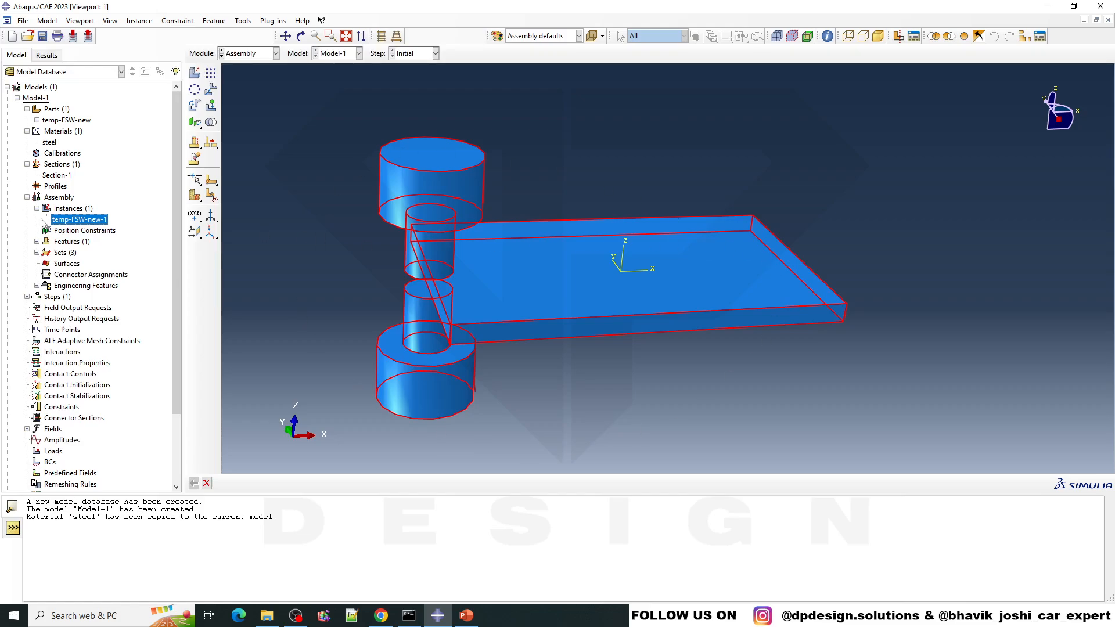
left_click(53, 198)
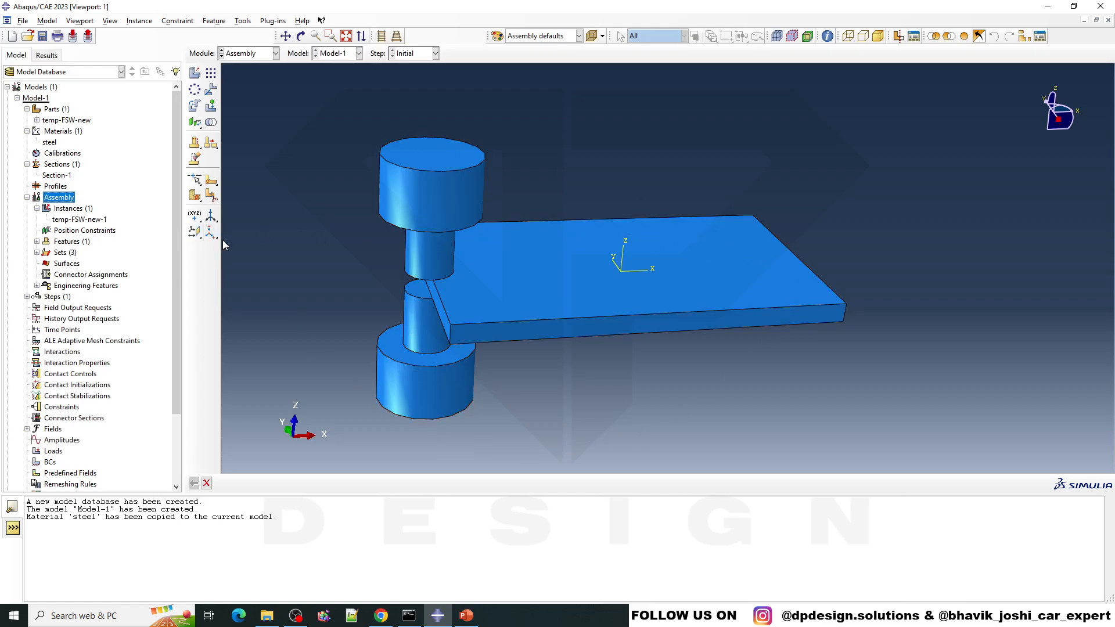
left_click(256, 54)
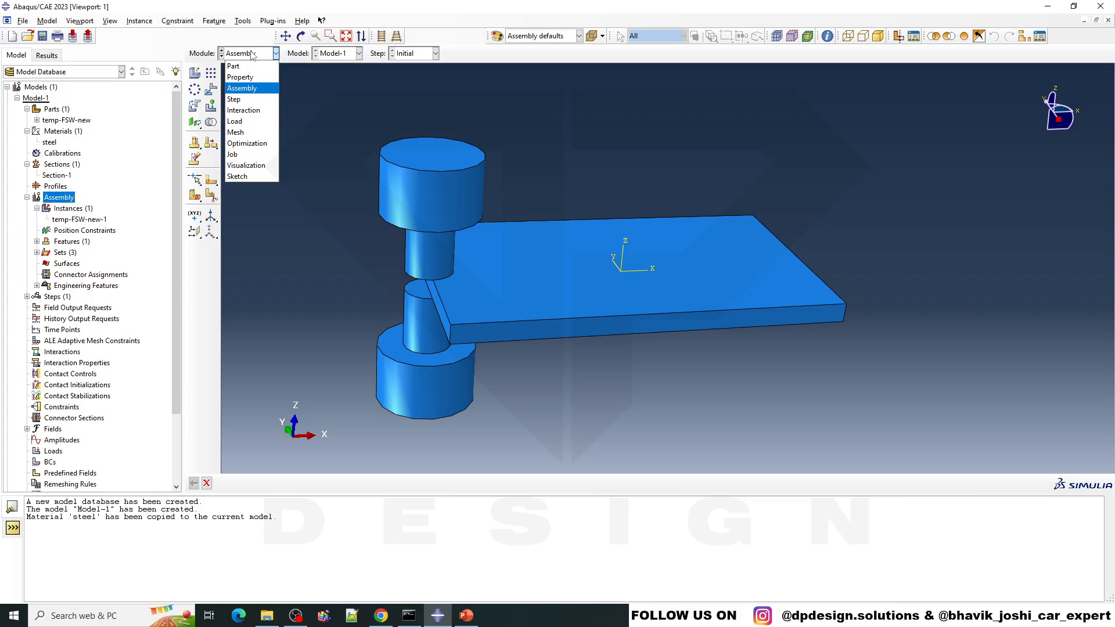
left_click(299, 163)
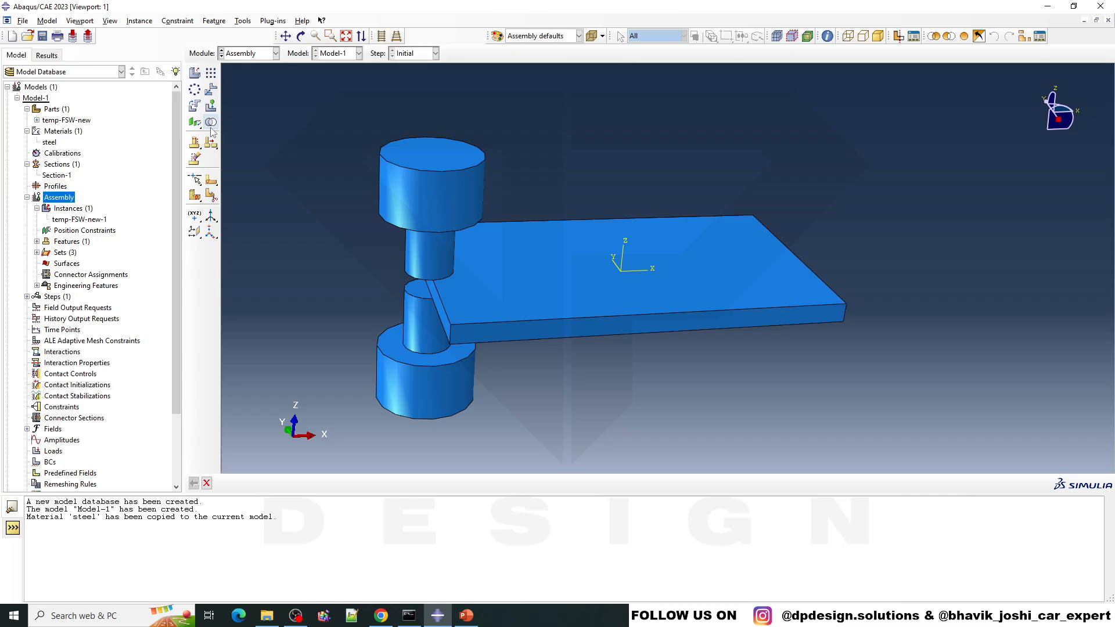
- Translate the instance temp-FSW-new-1 by a distance of 20 in the positive Z direction
left_click(211, 89)
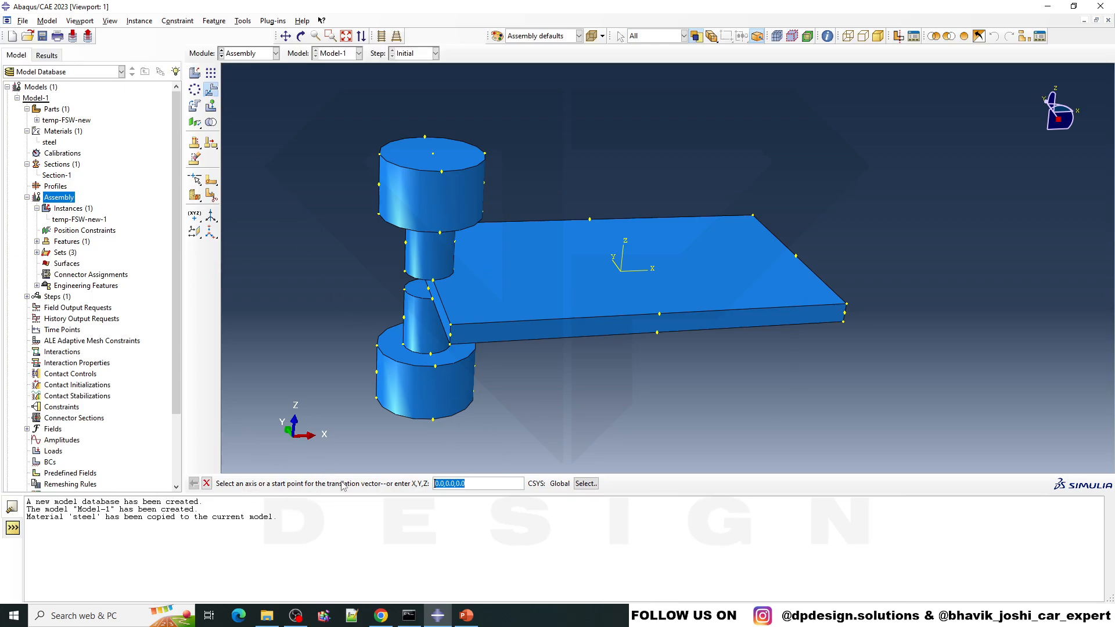
left_click(455, 296)
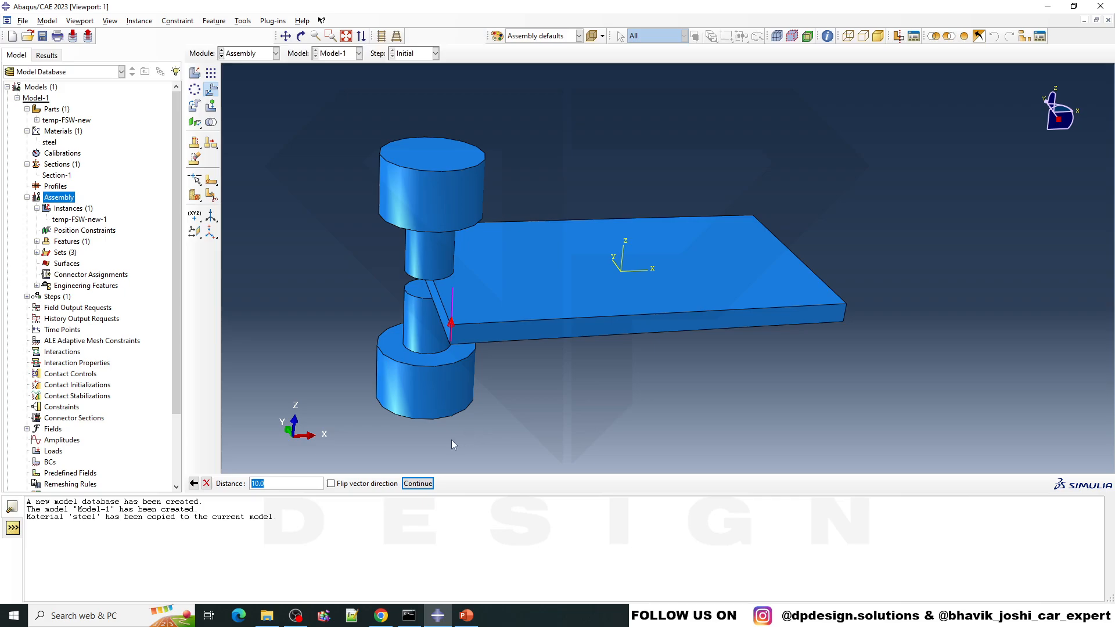
type("20")
key("Return")
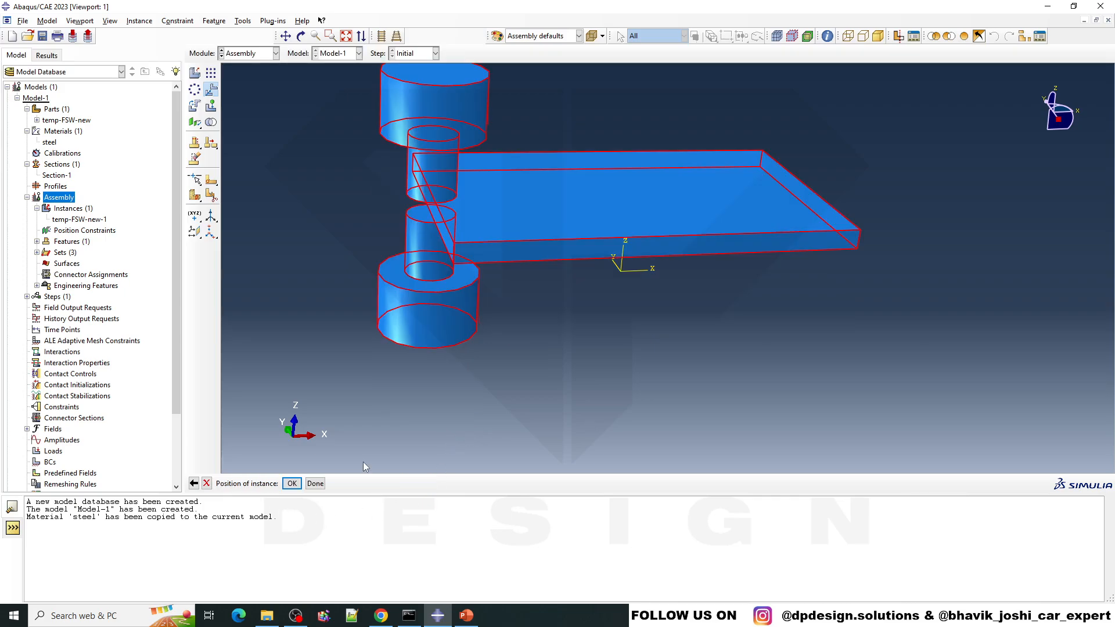
left_click(292, 484)
- Examine the translated instance from several angles, checking its position relative to the assembly origin
scroll(591, 248, "down", 1)
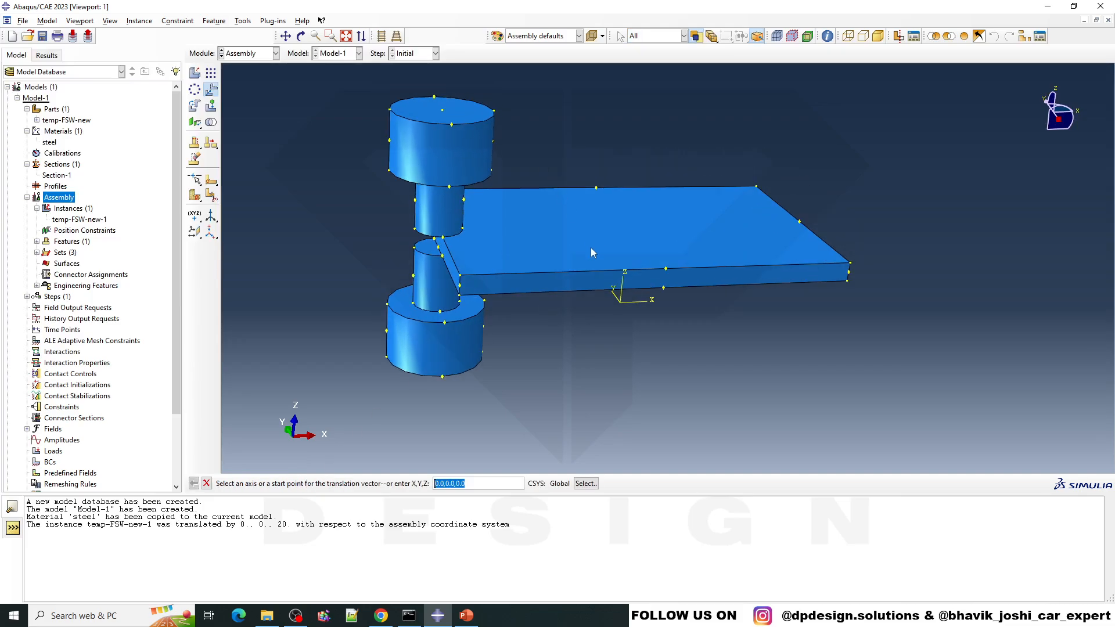
scroll(591, 248, "up", 1)
left_click_drag(591, 249, 567, 267, "ctrl+alt")
scroll(645, 139, "down", 2)
left_click_drag(620, 292, 620, 418, "ctrl+alt")
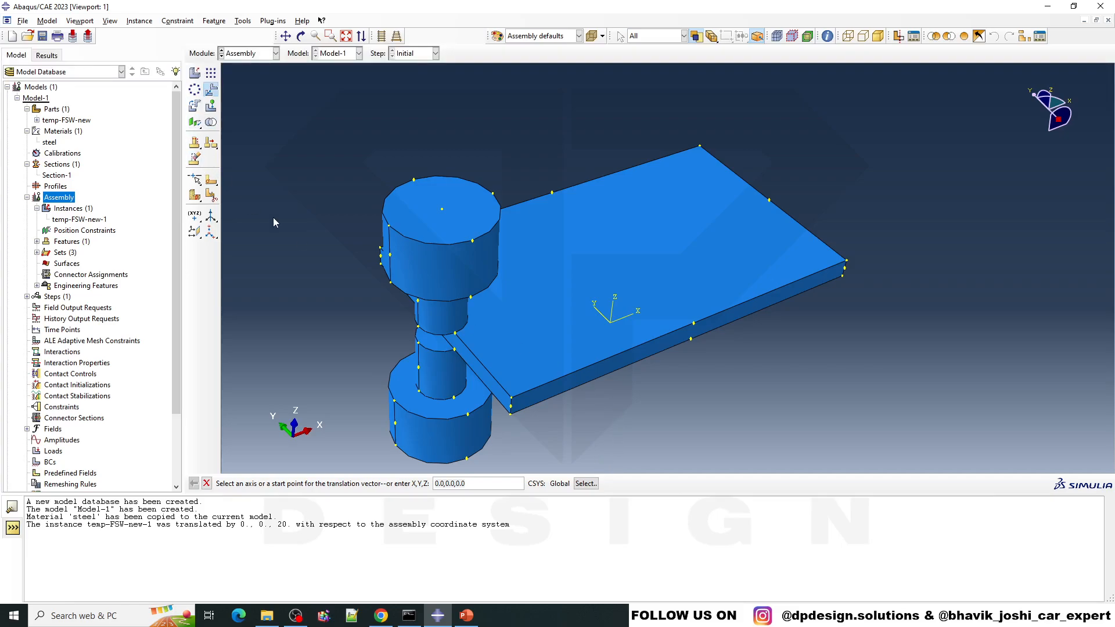
mouse_move(570, 304)
left_mouse_down("ctrl+alt")
mouse_move(559, 248)
mouse_move(574, 297)
left_mouse_up("ctrl+alt")
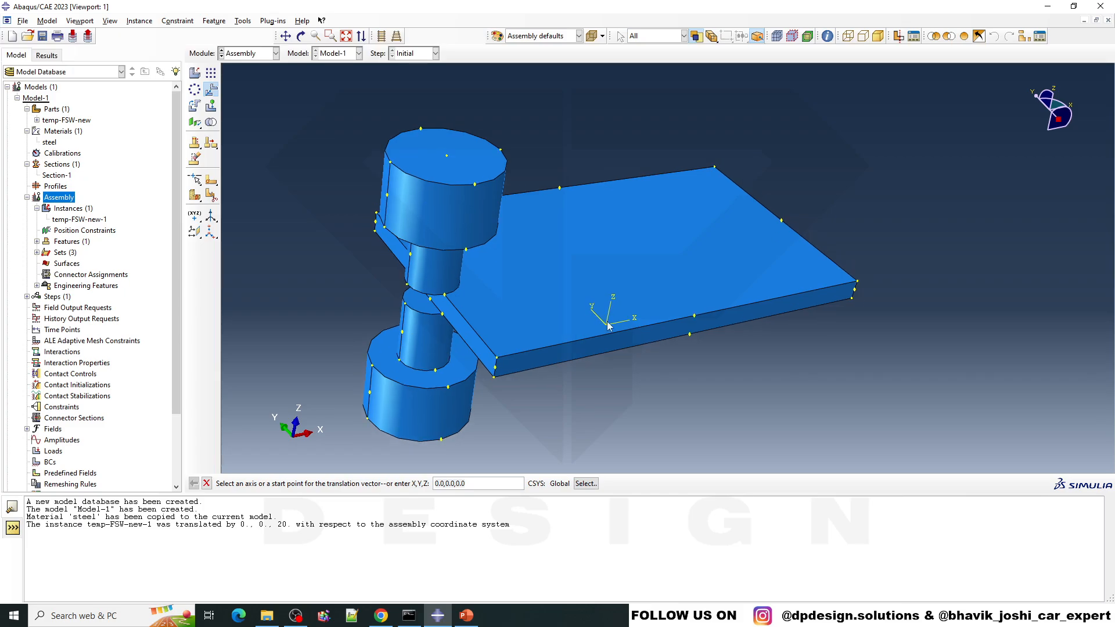
left_click_drag(608, 295, 635, 467, "ctrl+alt")
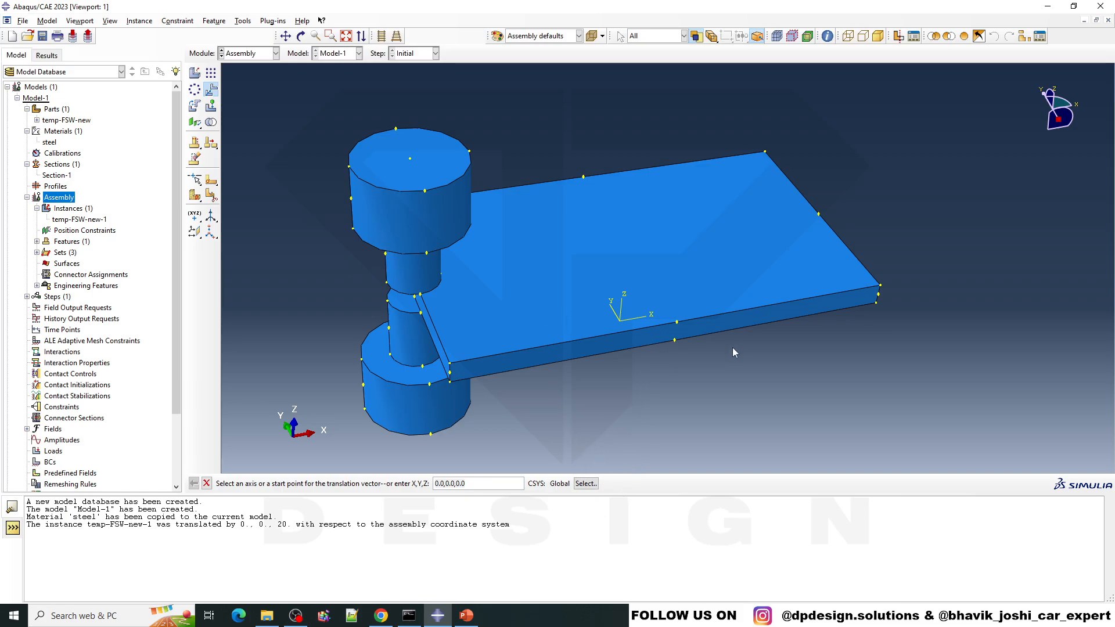
left_click_drag(734, 347, 761, 353, "ctrl+alt")
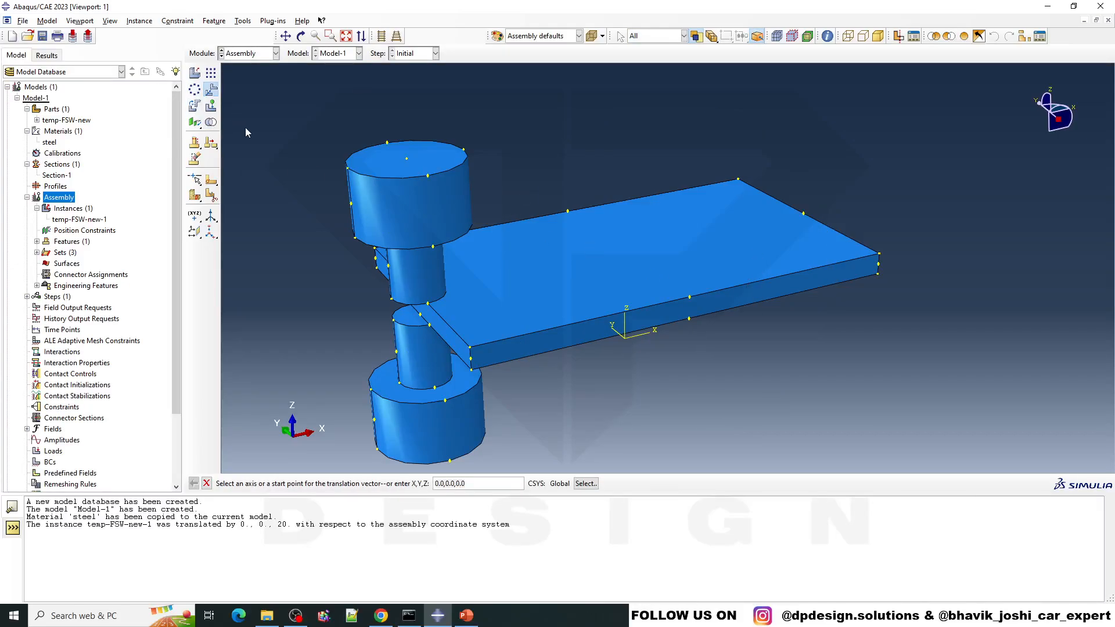
left_click_drag(587, 300, 552, 237, "ctrl+alt")
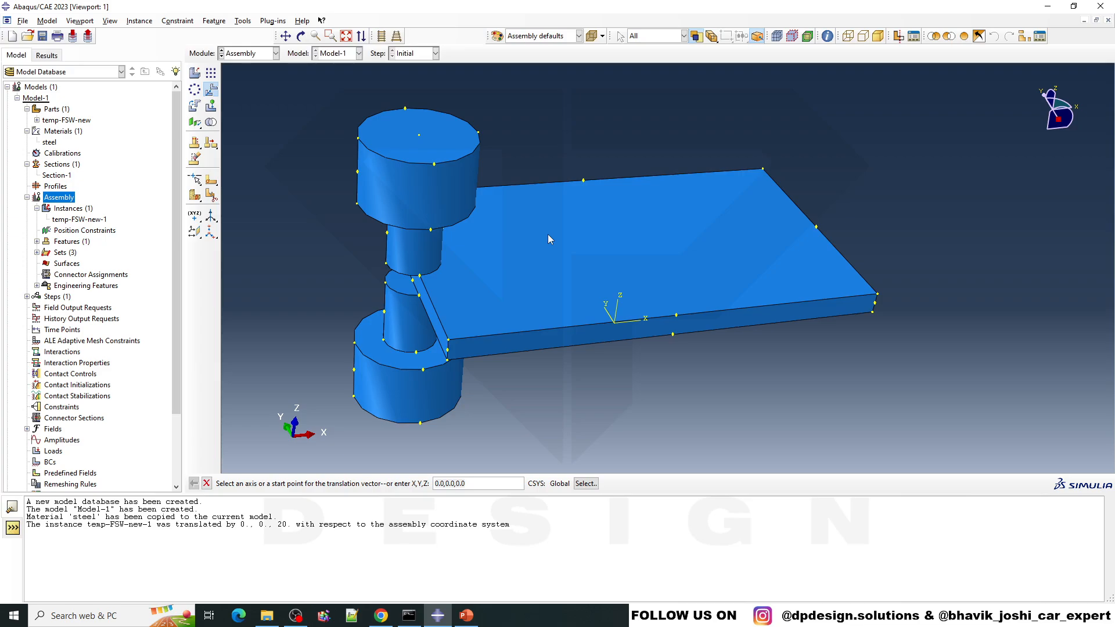